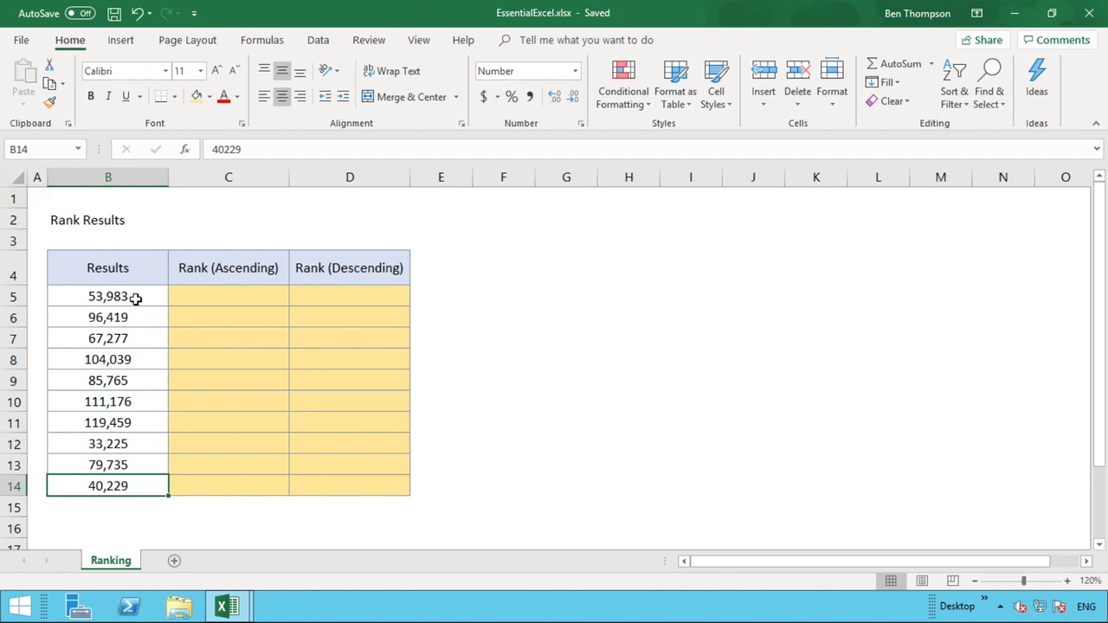
- Start a RANK.EQ formula in C5 with B5 as the number to rank
{"action": "left_click", "coordinate": [136, 298]}
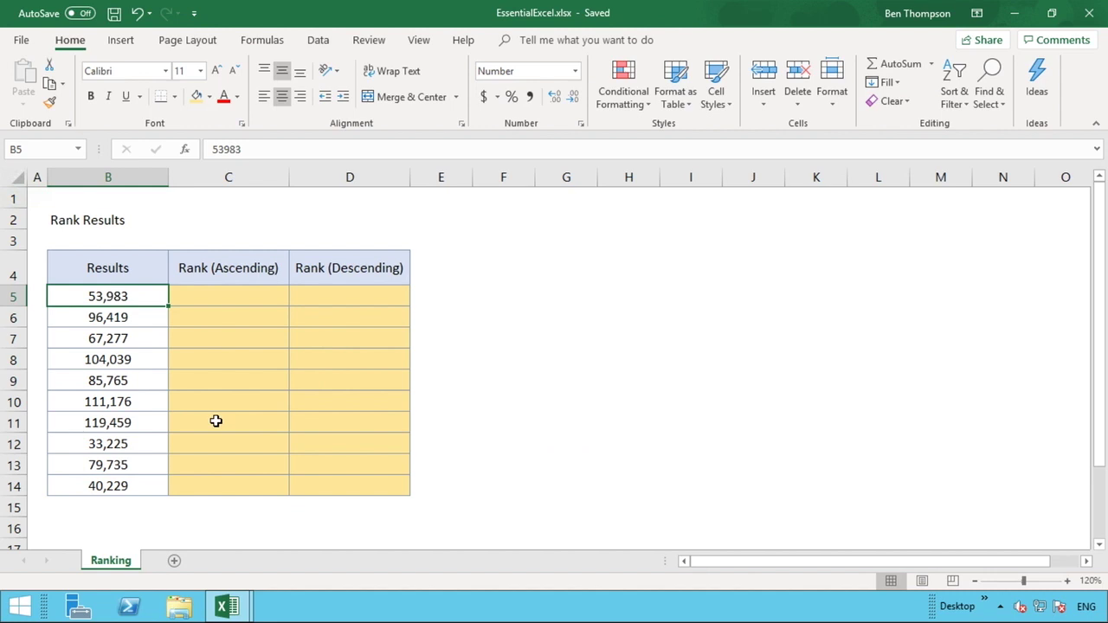
{"action": "left_click", "coordinate": [223, 297]}
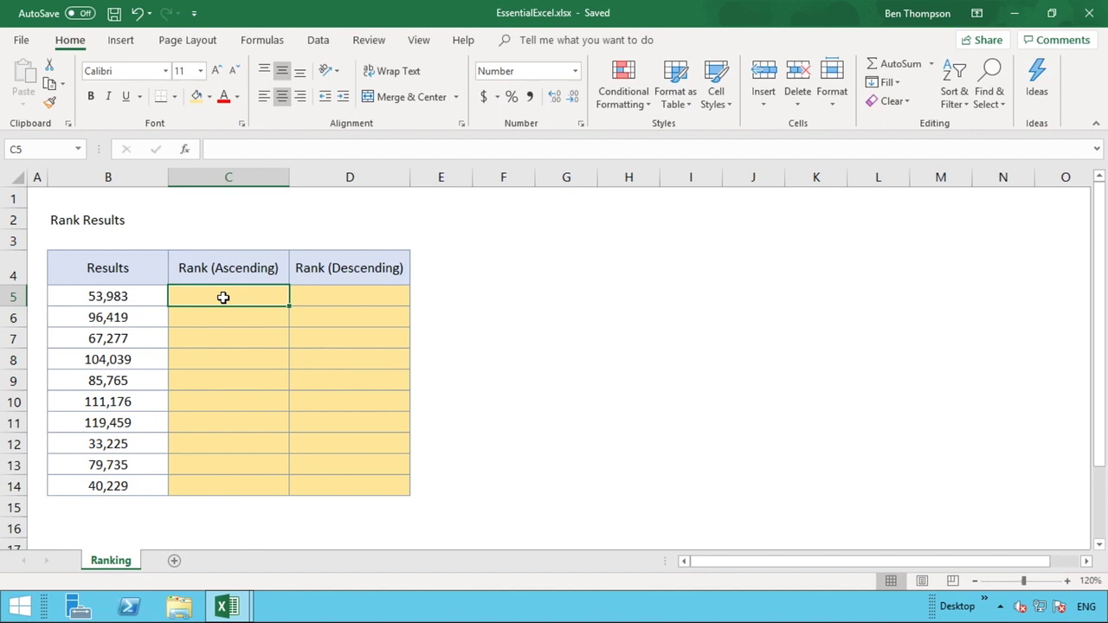
{"action": "type", "text": "="}
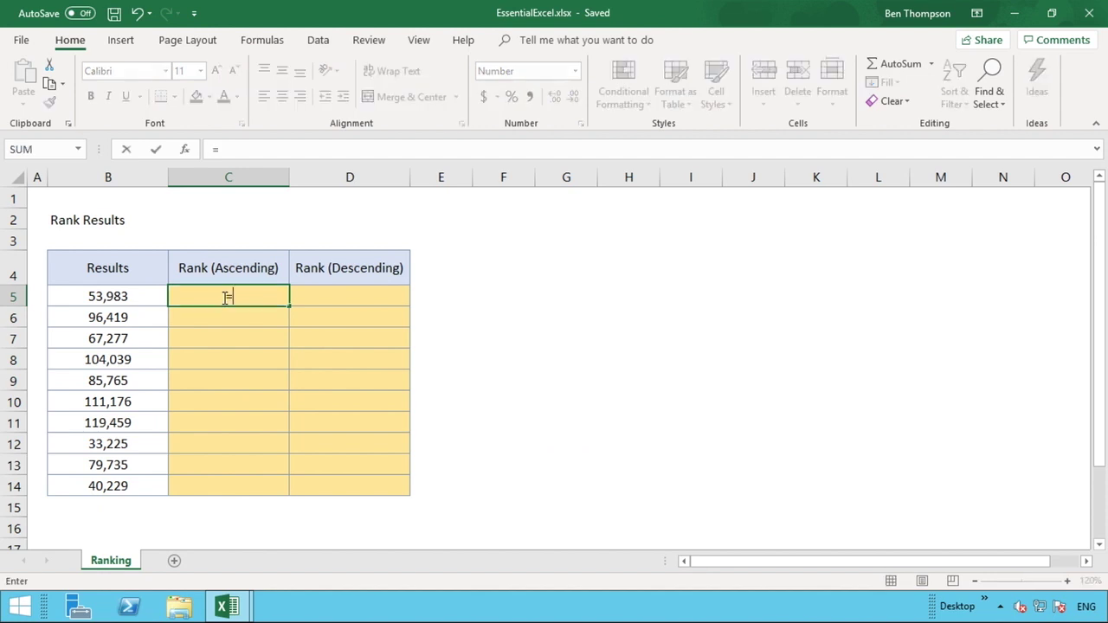
{"action": "type", "text": "RANK"}
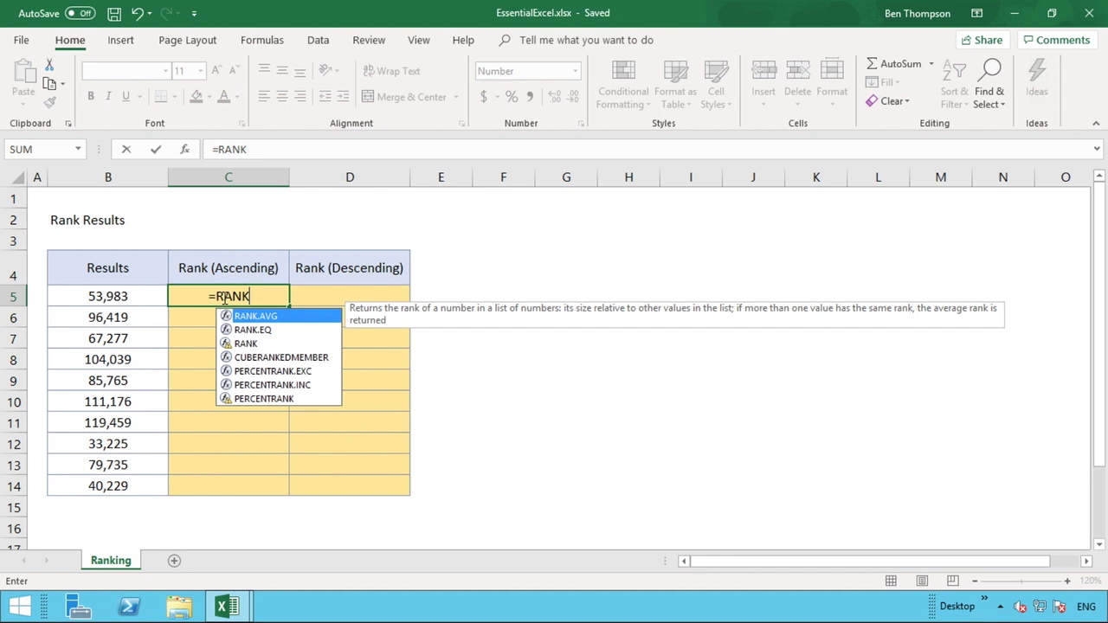
{"action": "left_click", "coordinate": [267, 336]}
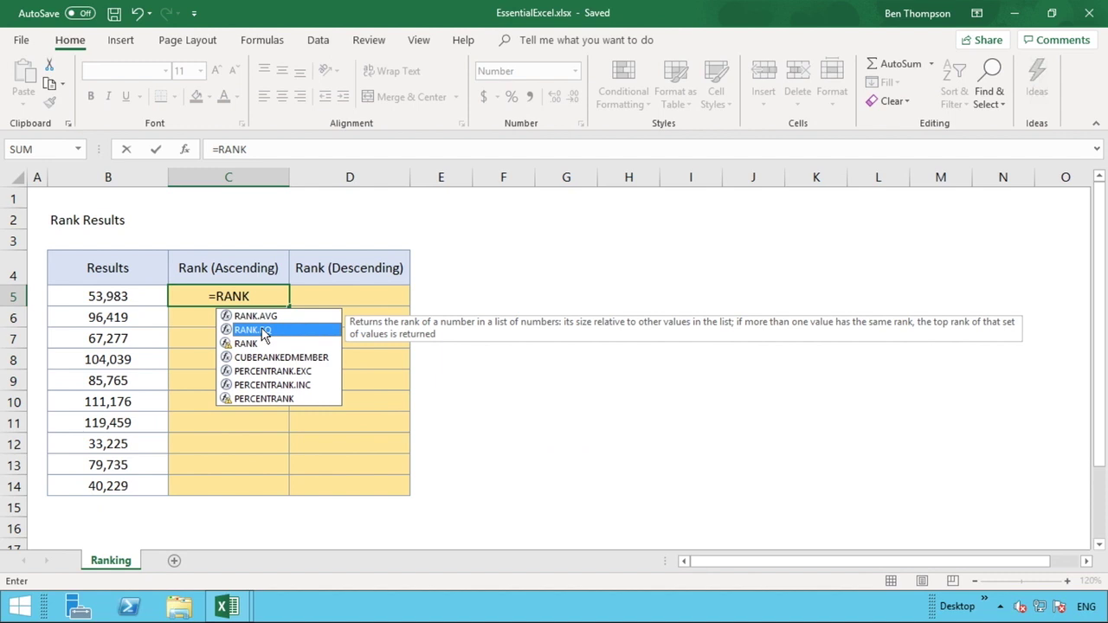
{"action": "double_click", "coordinate": [262, 332]}
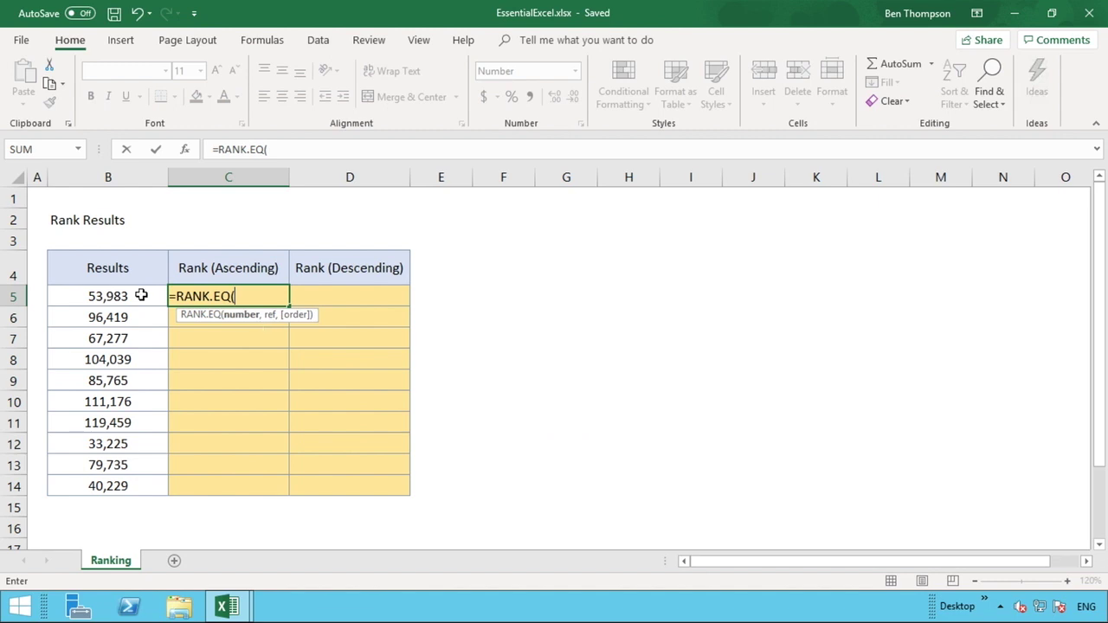
{"action": "left_click", "coordinate": [141, 295]}
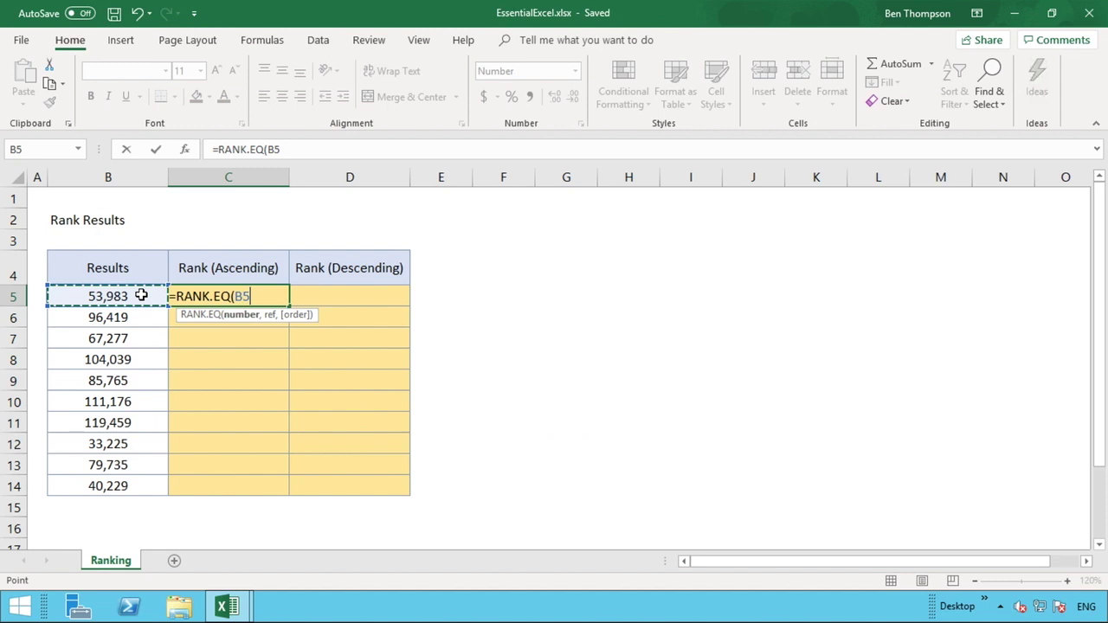
{"action": "type", "text": ","}
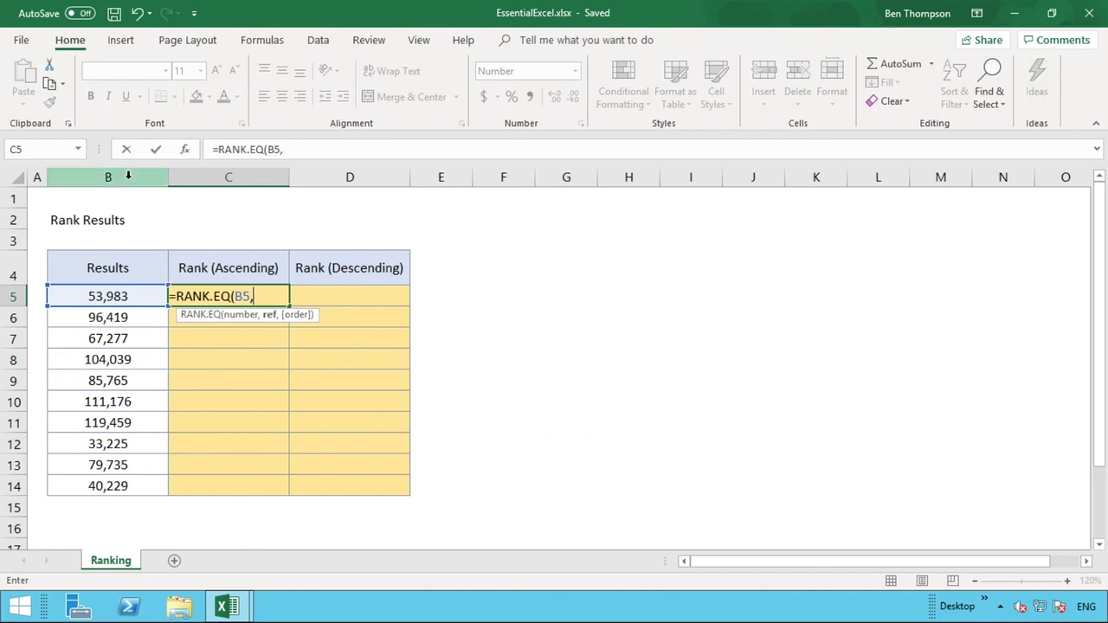
- Give the C5 formula the results range as its reference, locked as $B$5:$B$14
{"action": "left_click", "coordinate": [114, 297]}
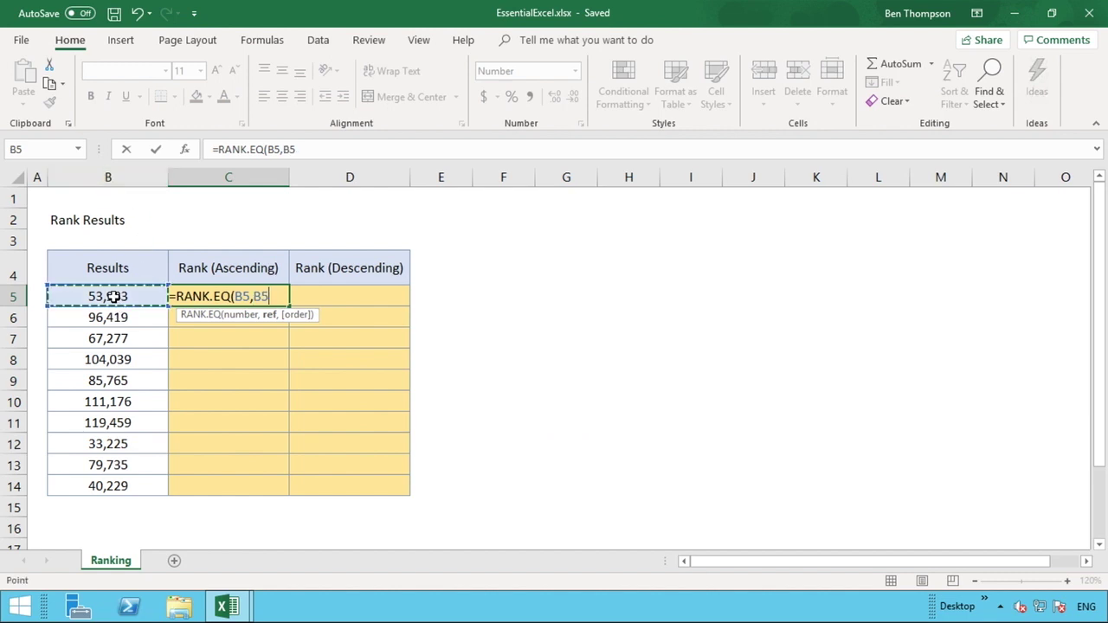
{"action": "left_click_drag", "start_coordinate": [113, 297], "coordinate": [99, 487]}
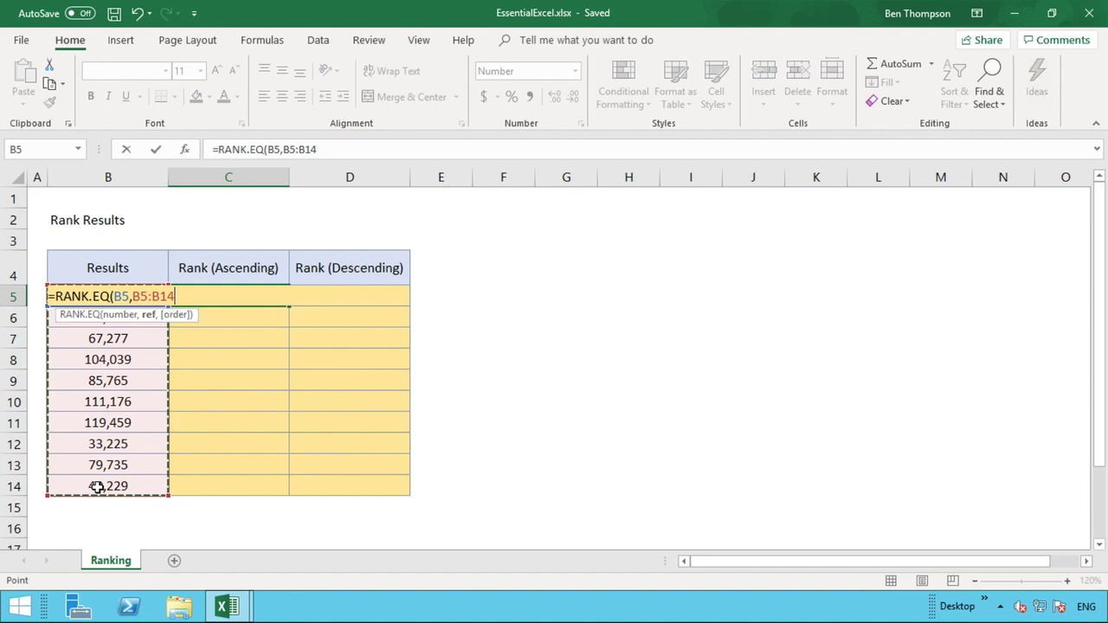
{"action": "left_click", "coordinate": [284, 150]}
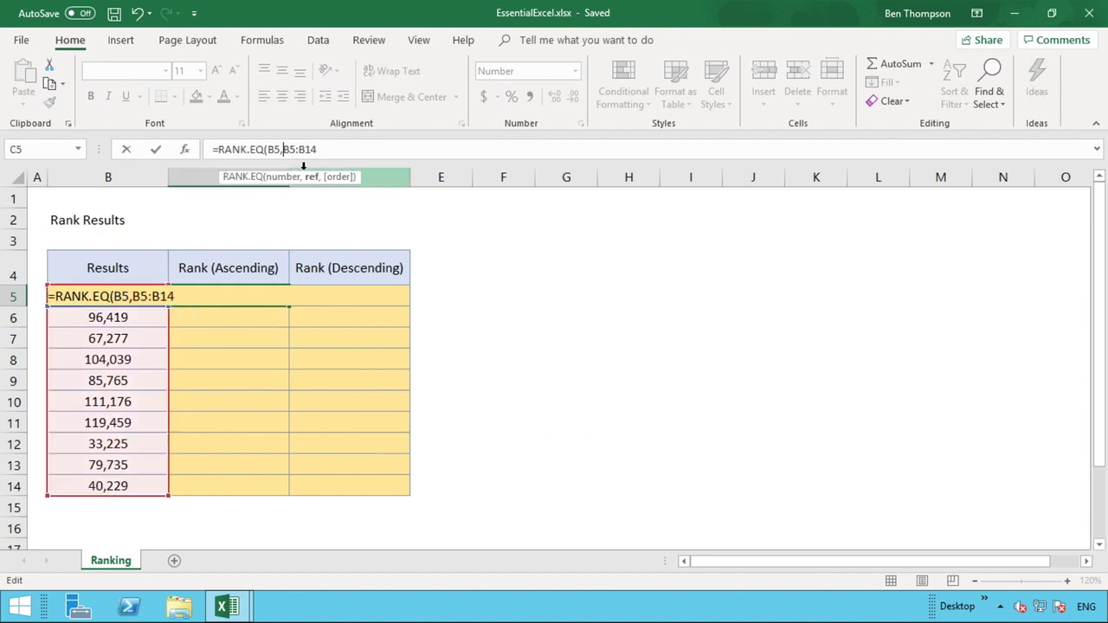
{"action": "key", "text": "F4"}
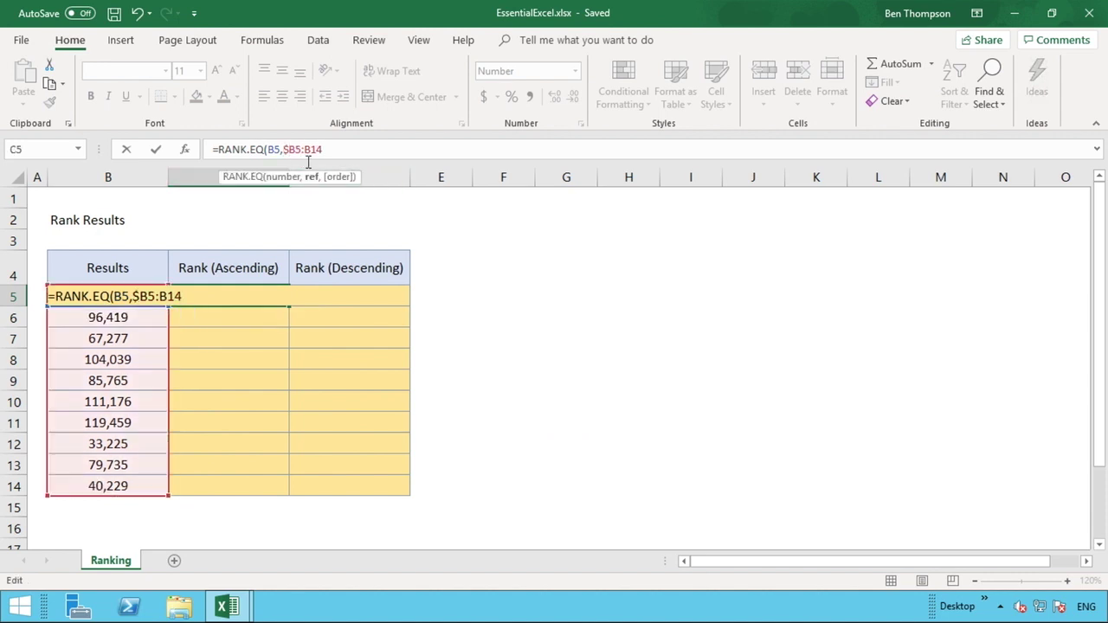
{"action": "left_click", "coordinate": [313, 150]}
{"action": "type", "text": "$B$"}
{"action": "left_click", "coordinate": [352, 150]}
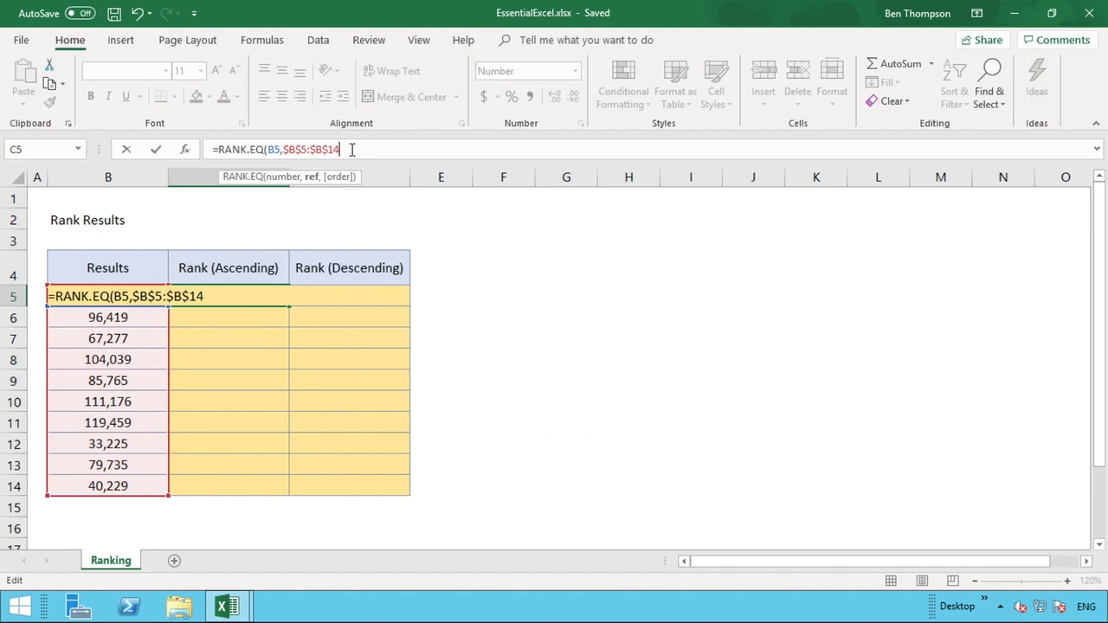
- Complete the C5 ranking formula with the order argument 1 (Ascending) and enter it
{"action": "type", "text": ","}
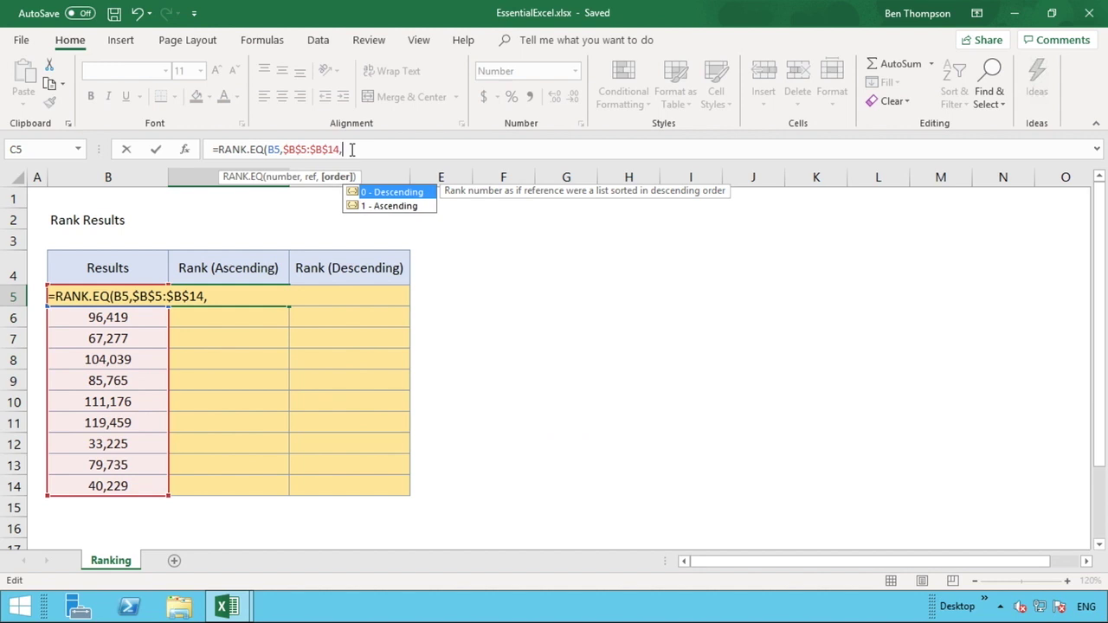
{"action": "left_click", "coordinate": [362, 208]}
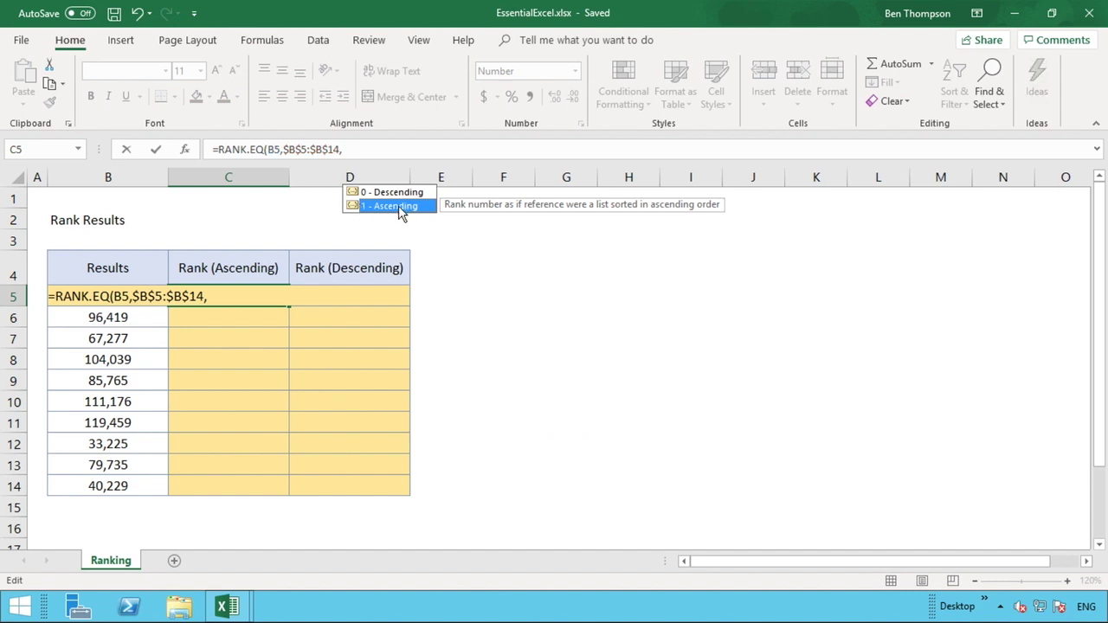
{"action": "double_click", "coordinate": [398, 205]}
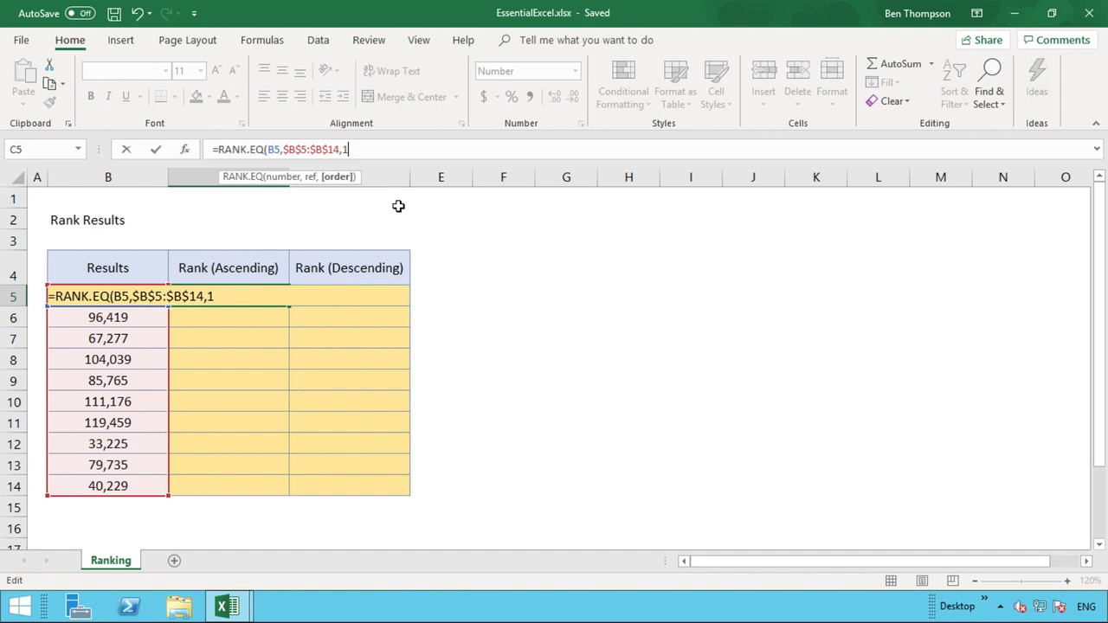
{"action": "type", "text": ")"}
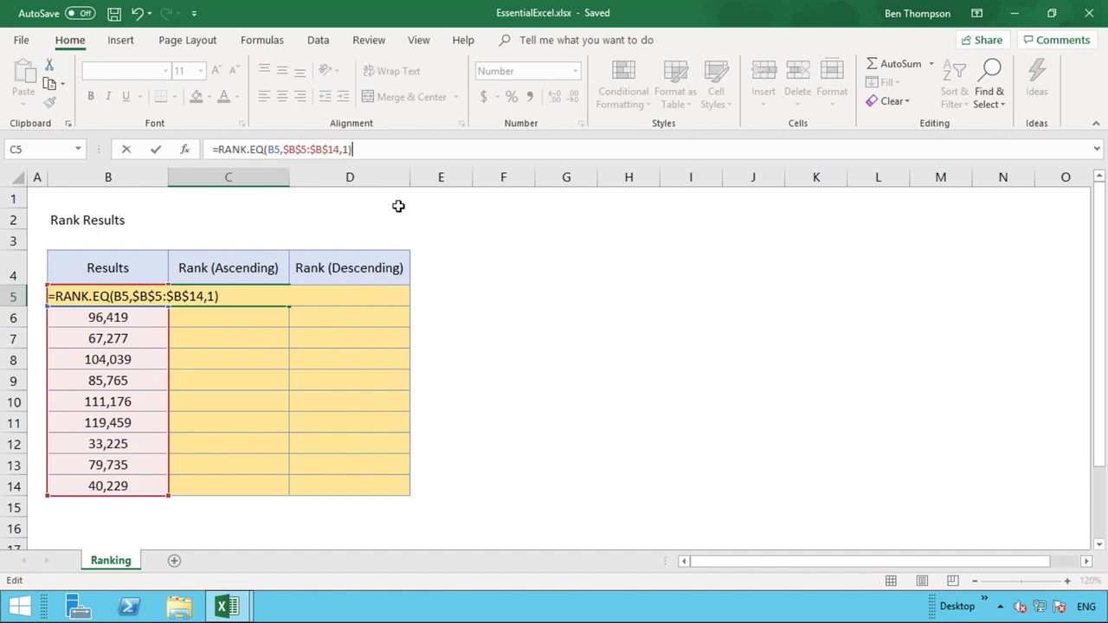
{"action": "left_click", "coordinate": [241, 304]}
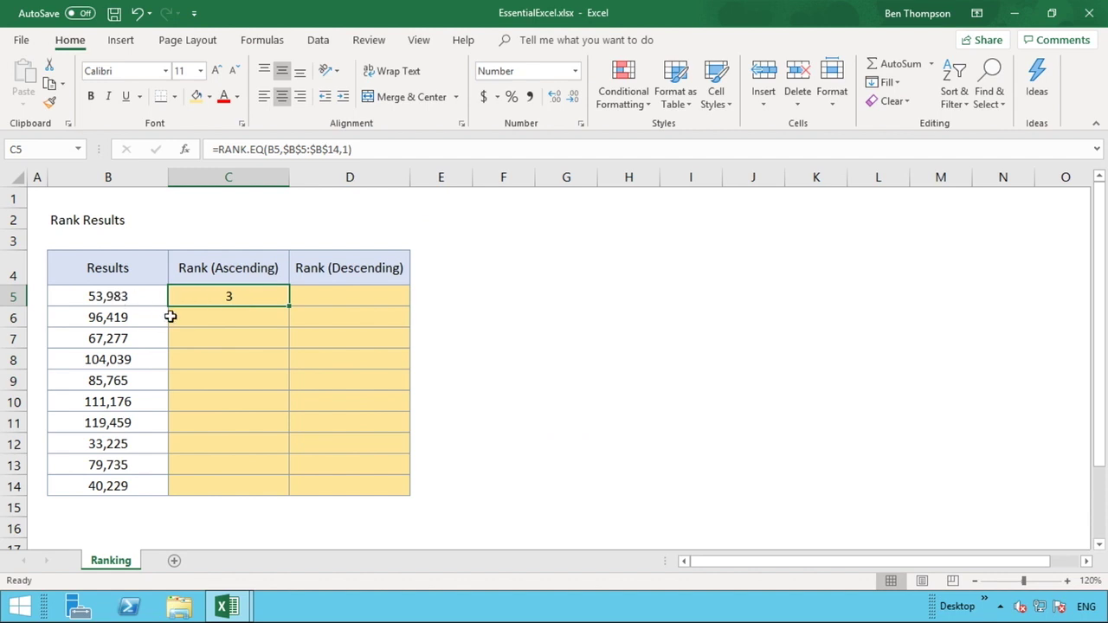
- Fill the ascending rank formula from C5 down to C14
{"action": "key", "text": "Left"}
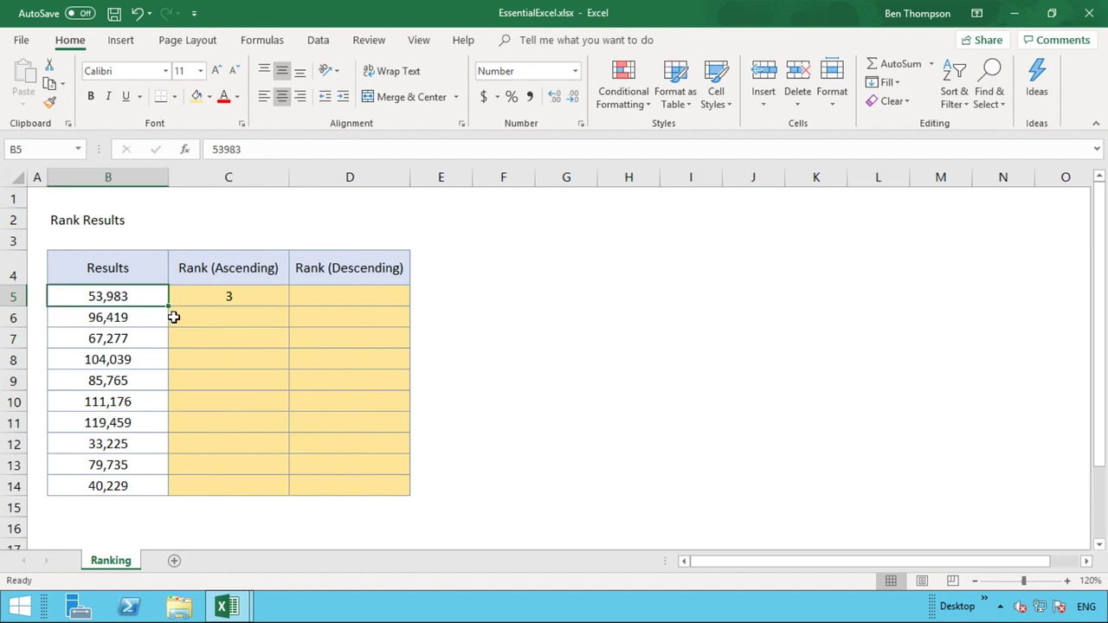
{"action": "left_click", "coordinate": [232, 296]}
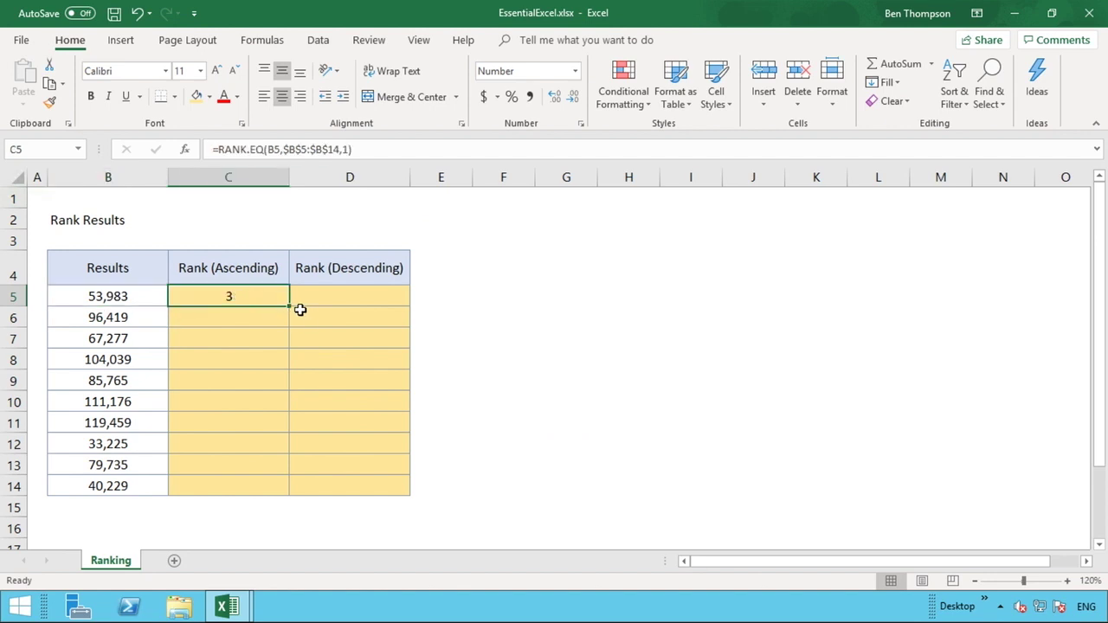
{"action": "left_click_drag", "start_coordinate": [290, 314], "coordinate": [277, 497]}
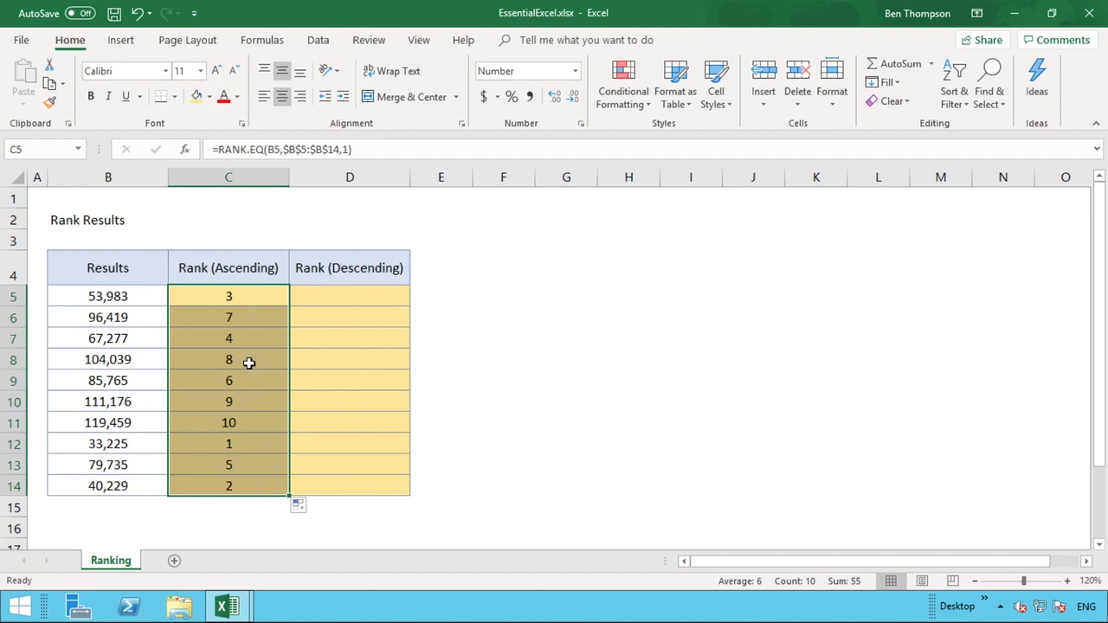
- Check the copied formula in C10 and compare results with their ascending ranks in rows 11 and 12
{"action": "left_click", "coordinate": [243, 406]}
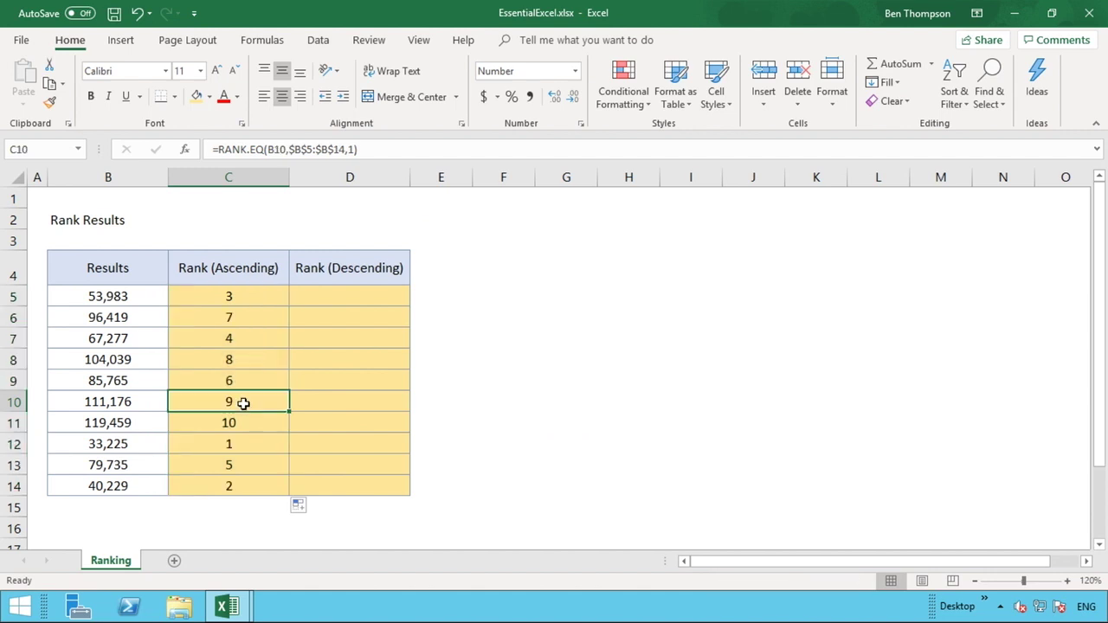
{"action": "double_click", "coordinate": [244, 404]}
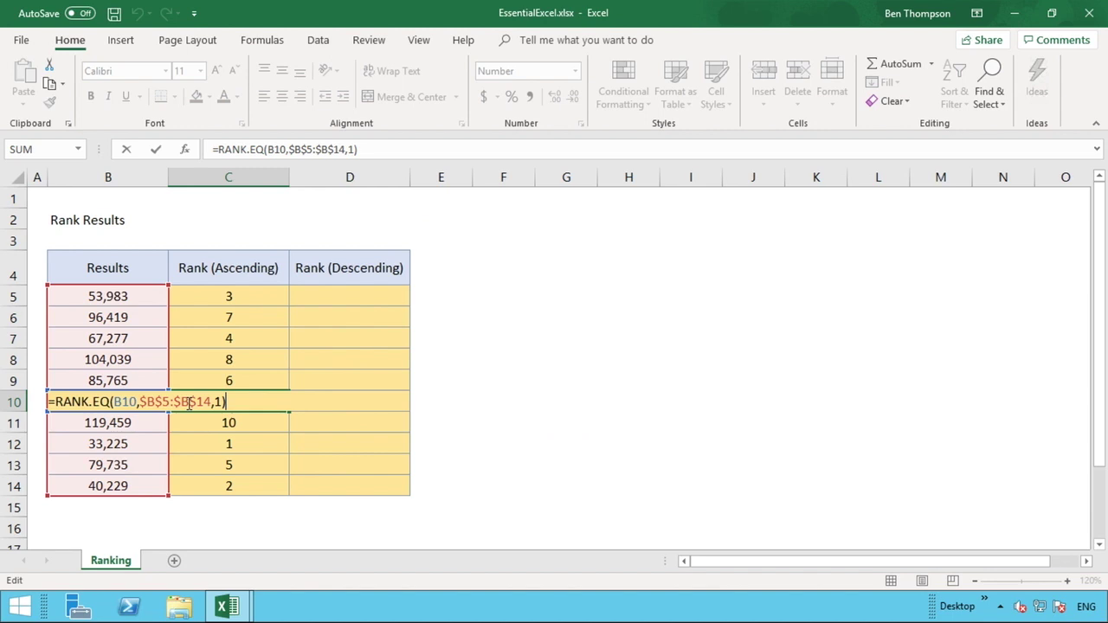
{"action": "left_click", "coordinate": [232, 404]}
{"action": "left_click", "coordinate": [228, 421]}
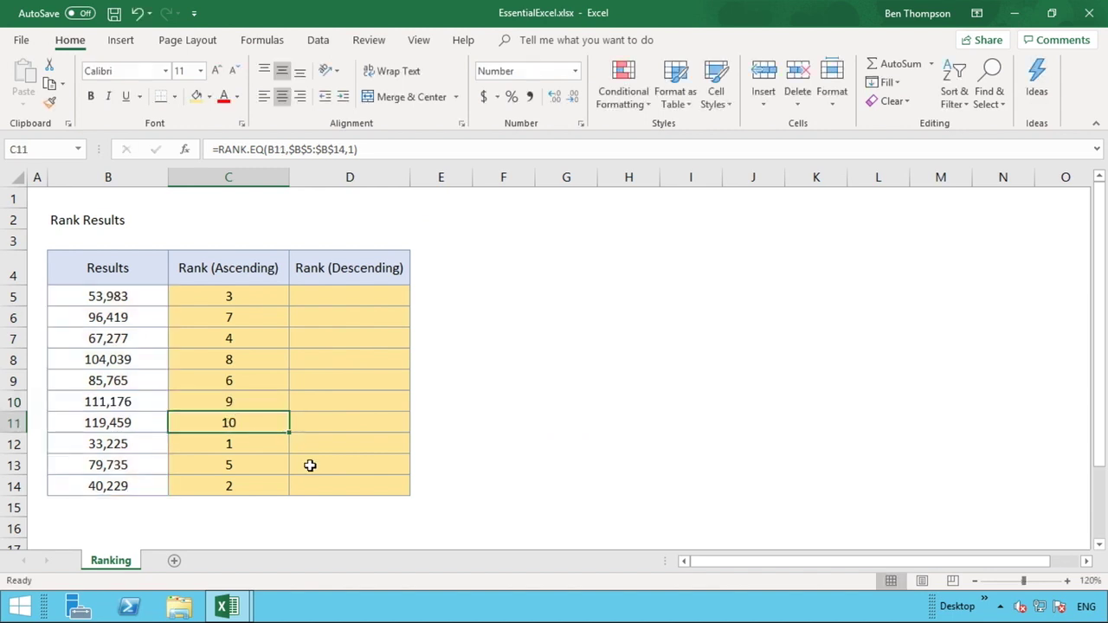
{"action": "left_click", "coordinate": [251, 448]}
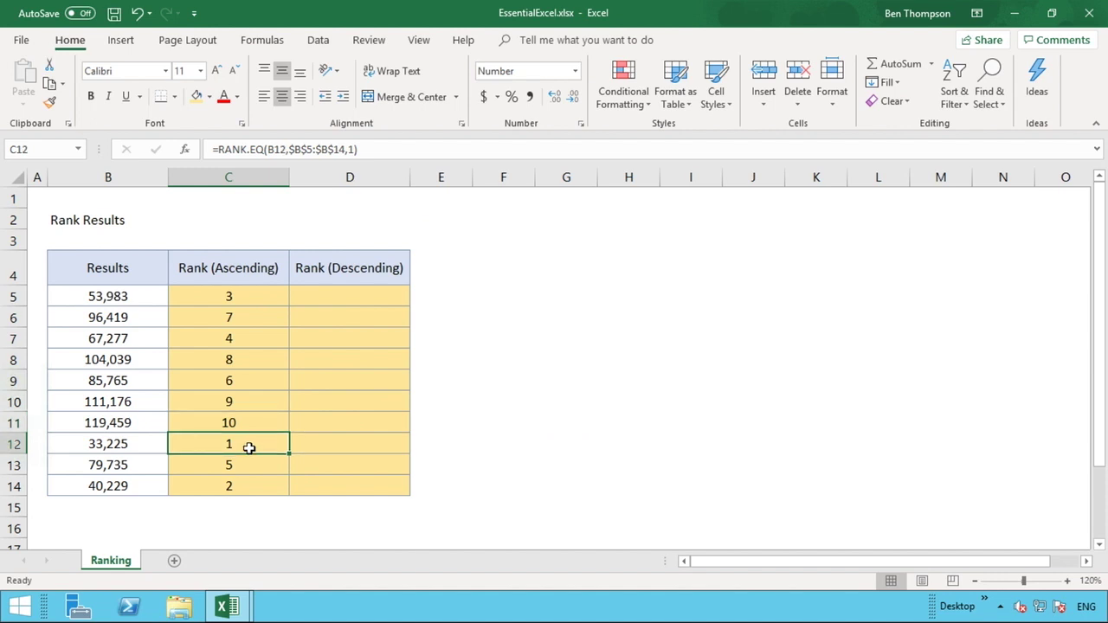
{"action": "left_click_drag", "start_coordinate": [248, 448], "coordinate": [115, 443]}
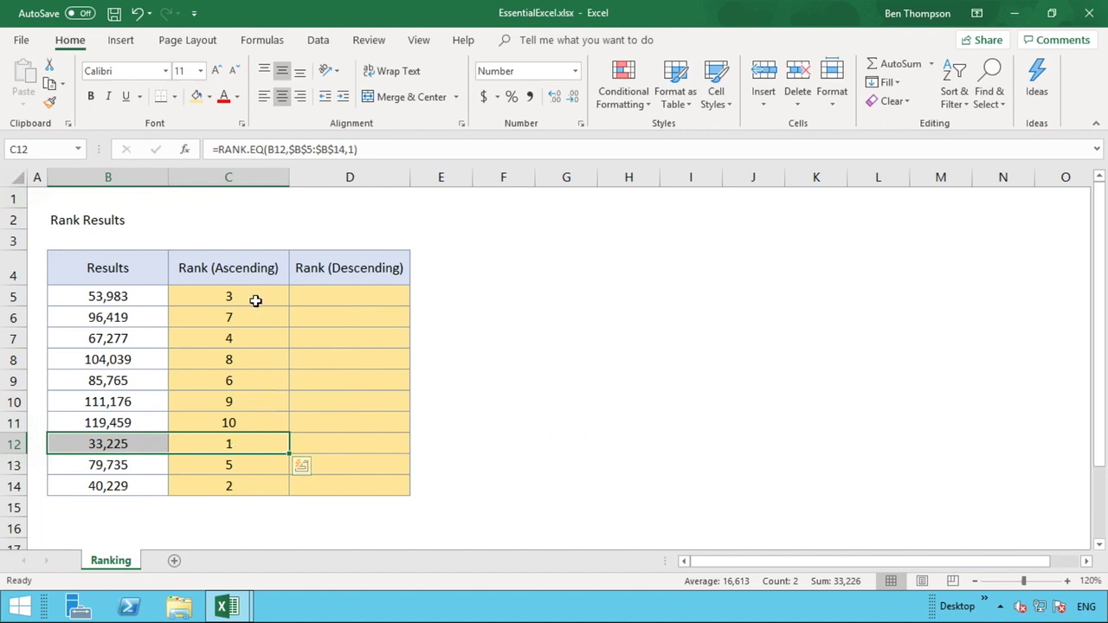
{"action": "left_click_drag", "start_coordinate": [208, 426], "coordinate": [140, 425]}
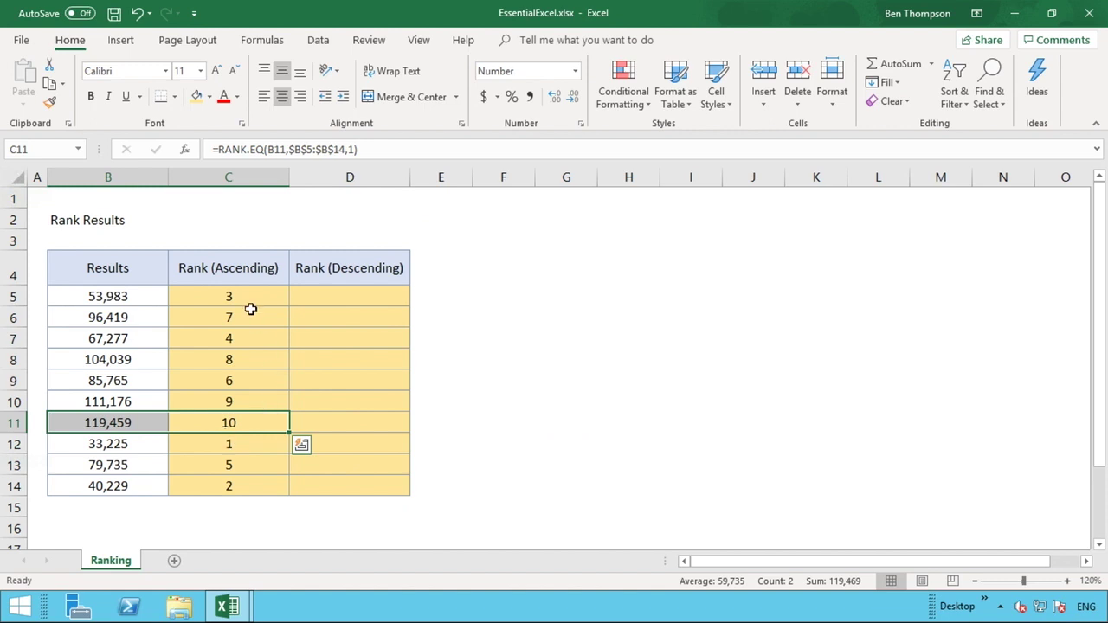
{"action": "left_click", "coordinate": [239, 279]}
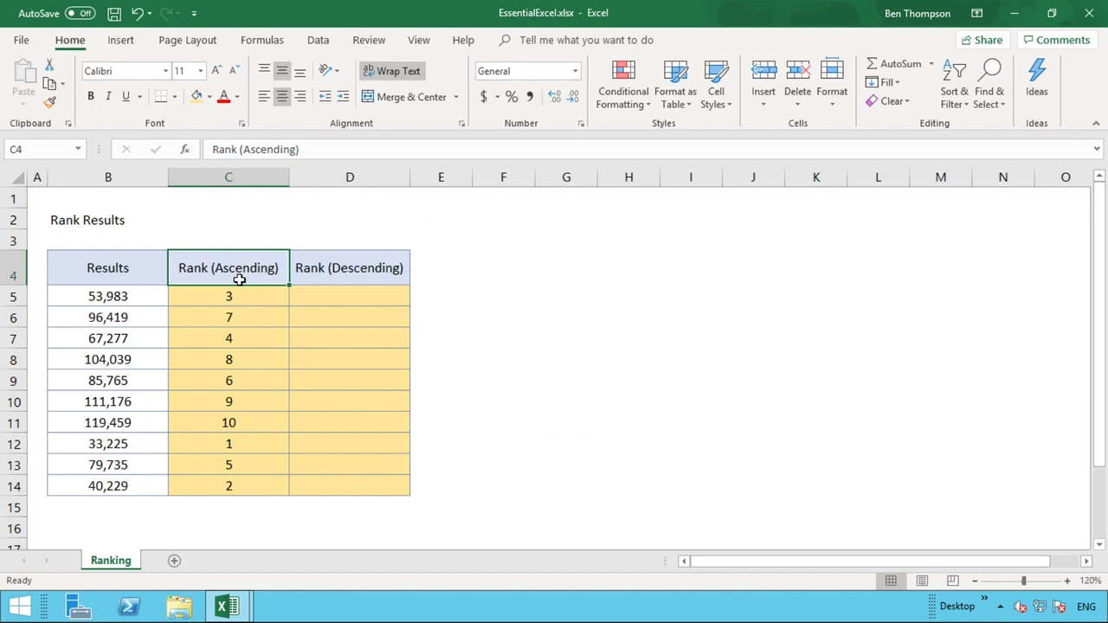
- Start a RANK.EQ formula in D5 for the descending rank, with B5 as the number to rank
{"action": "left_click", "coordinate": [359, 298]}
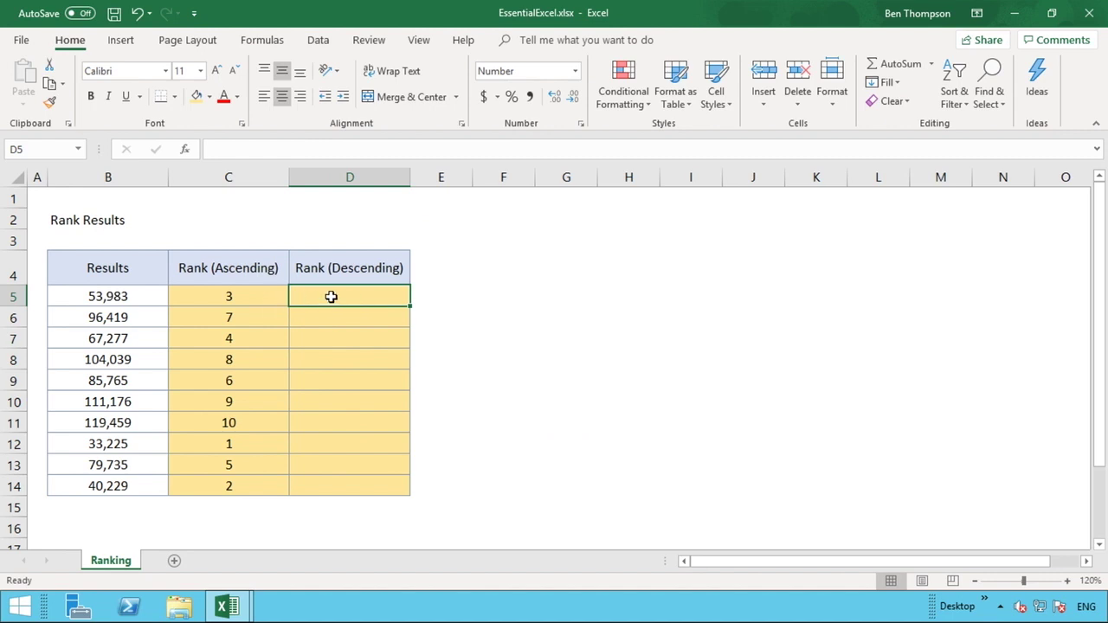
{"action": "type", "text": "=rank"}
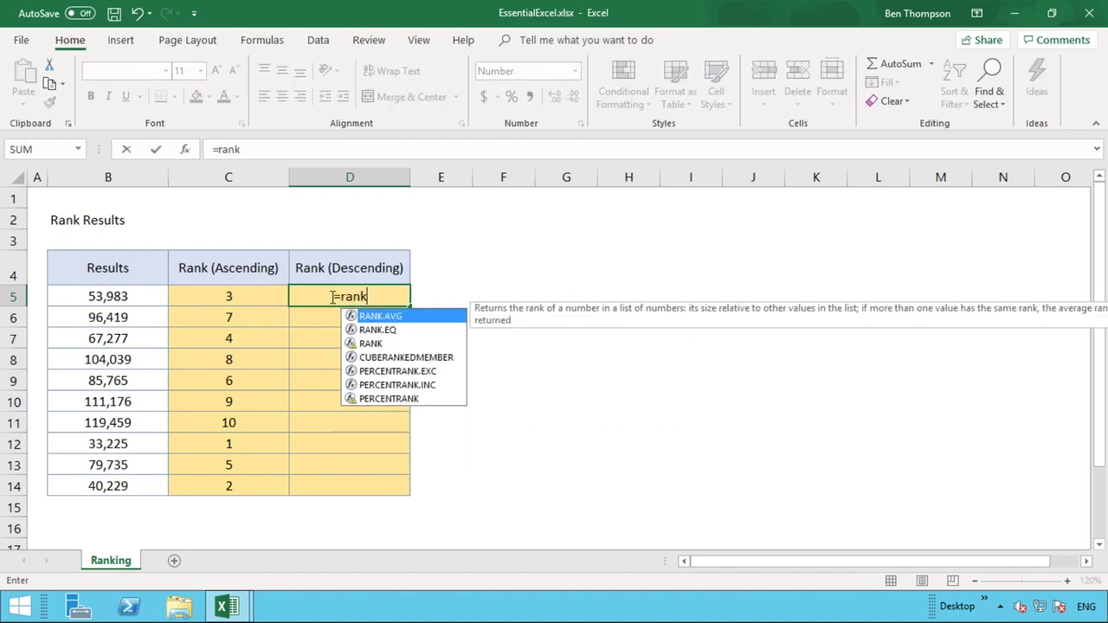
{"action": "type", "text": ".eq("}
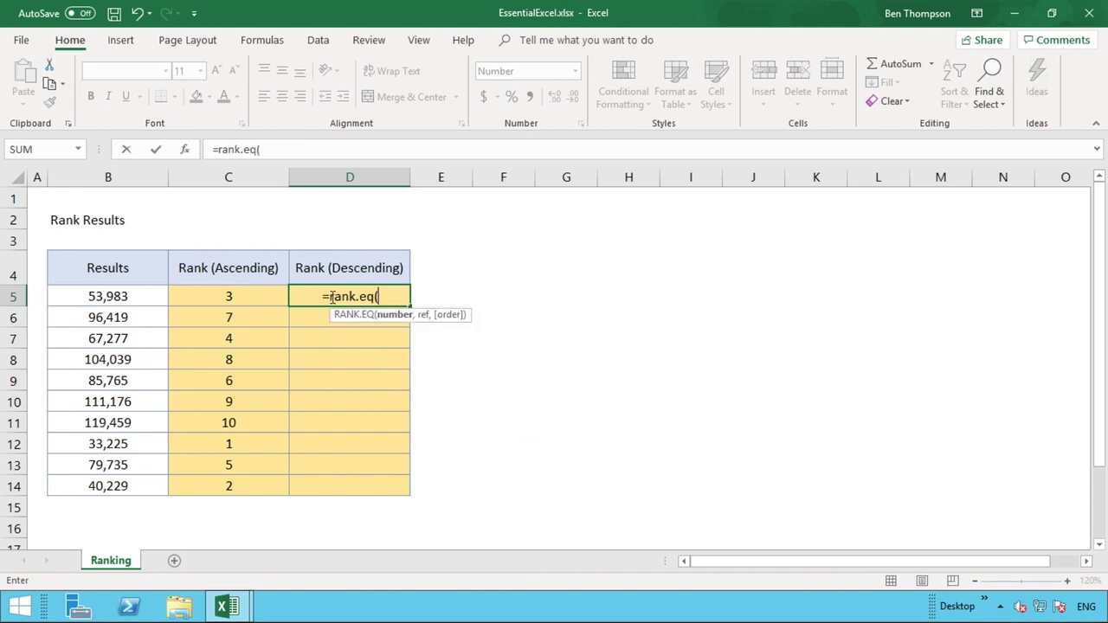
{"action": "left_click", "coordinate": [124, 296]}
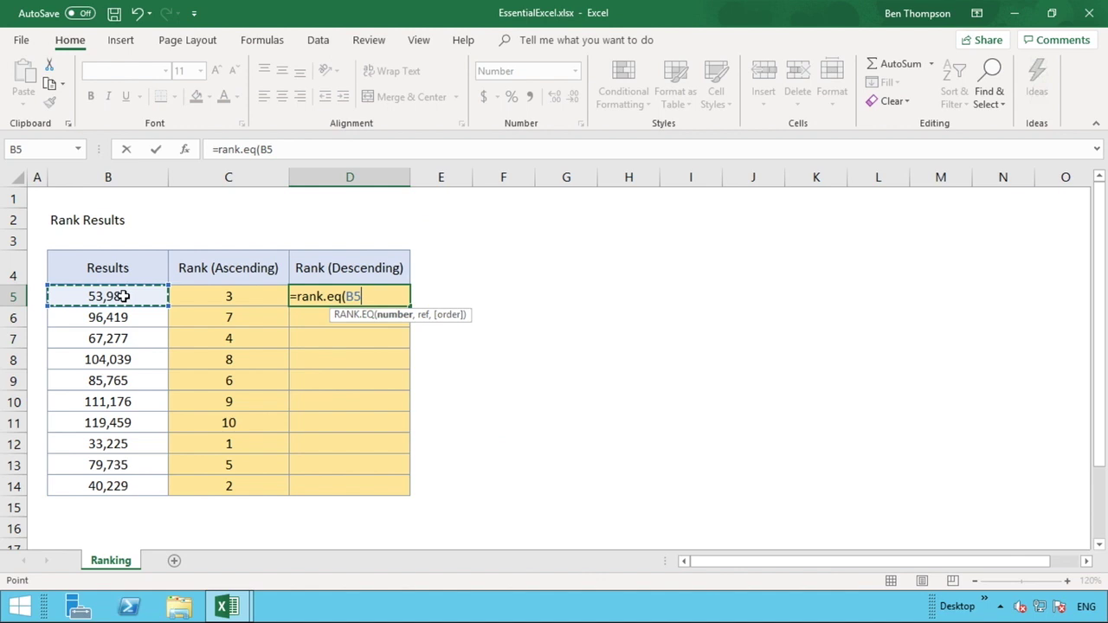
{"action": "type", "text": ","}
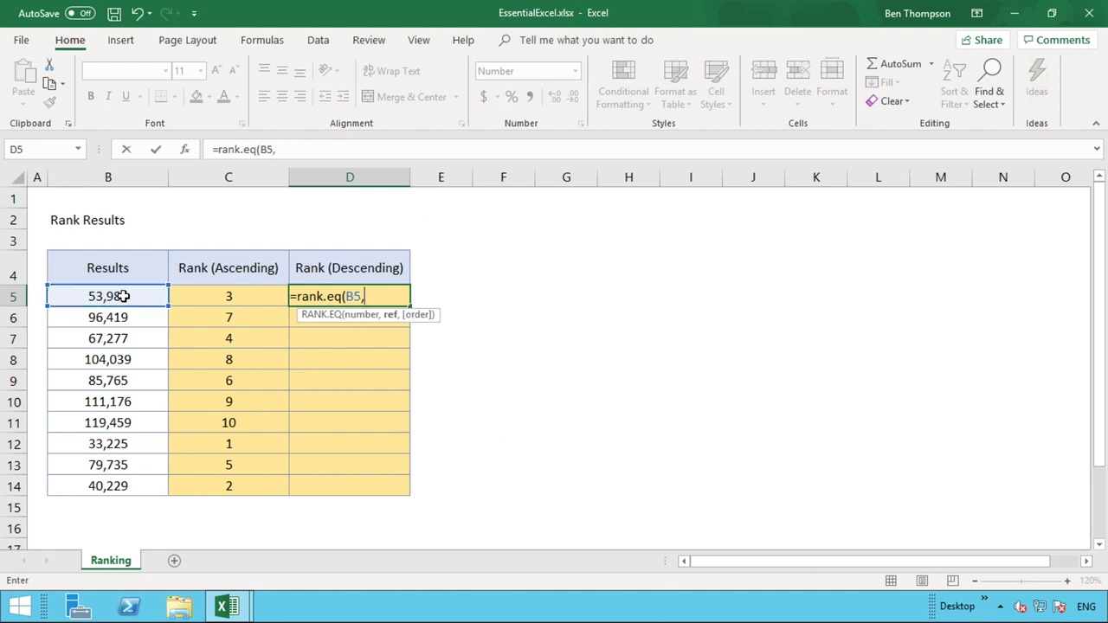
- Give the D5 formula the results range as its reference, locked as $B$5:$B$14
{"action": "left_click_drag", "start_coordinate": [124, 296], "coordinate": [122, 487]}
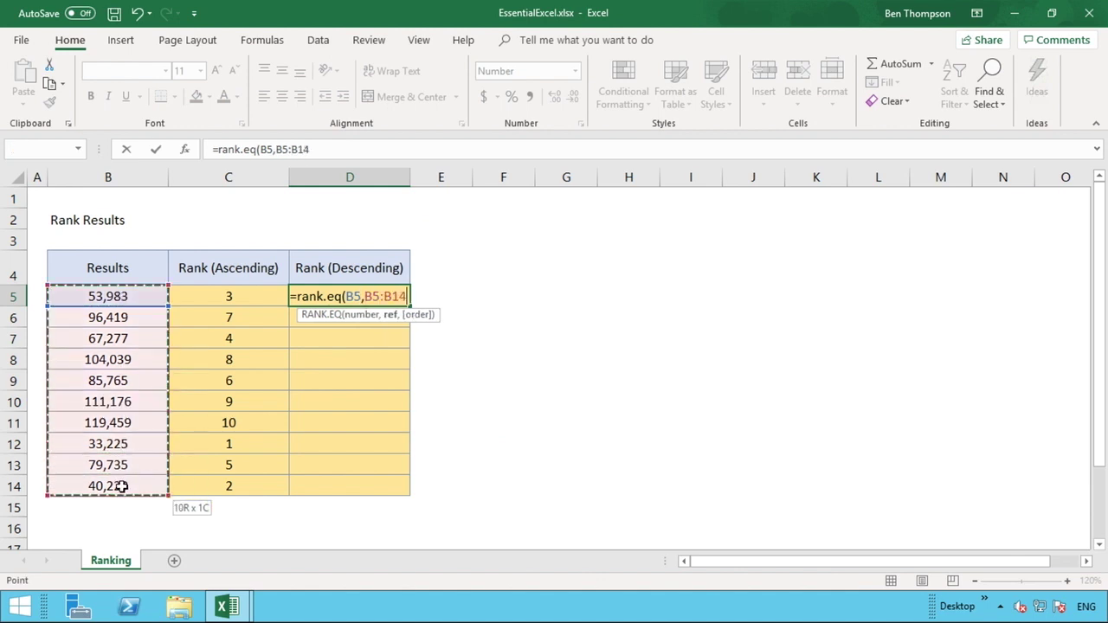
{"action": "left_click", "coordinate": [277, 149]}
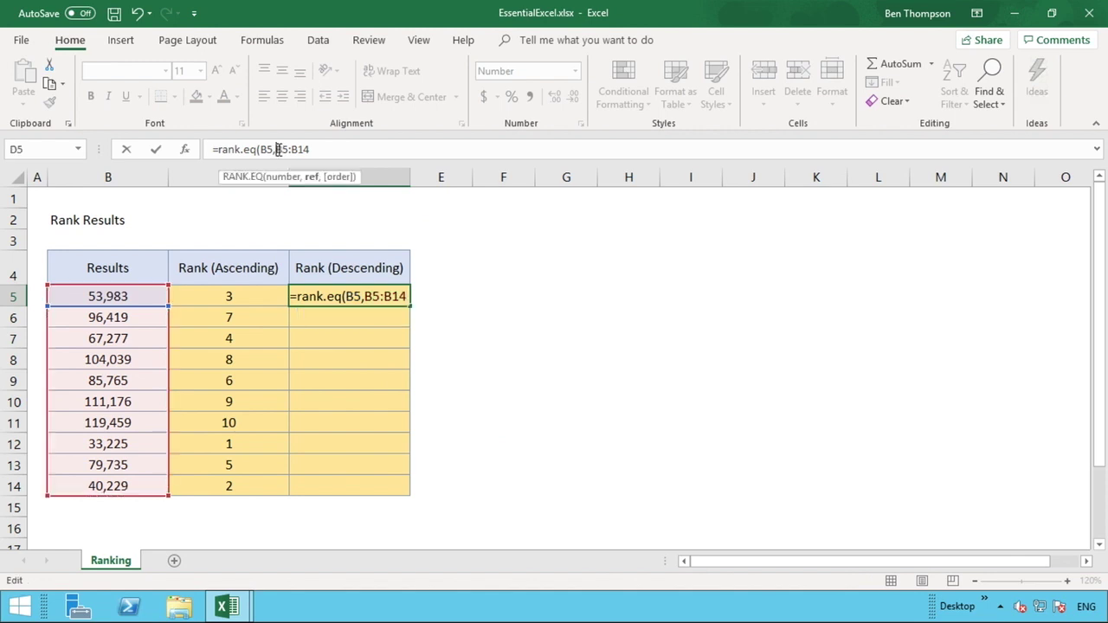
{"action": "type", "text": "$"}
{"action": "left_click", "coordinate": [288, 149]}
{"action": "type", "text": "$"}
{"action": "left_click", "coordinate": [302, 149]}
{"action": "type", "text": "$B"}
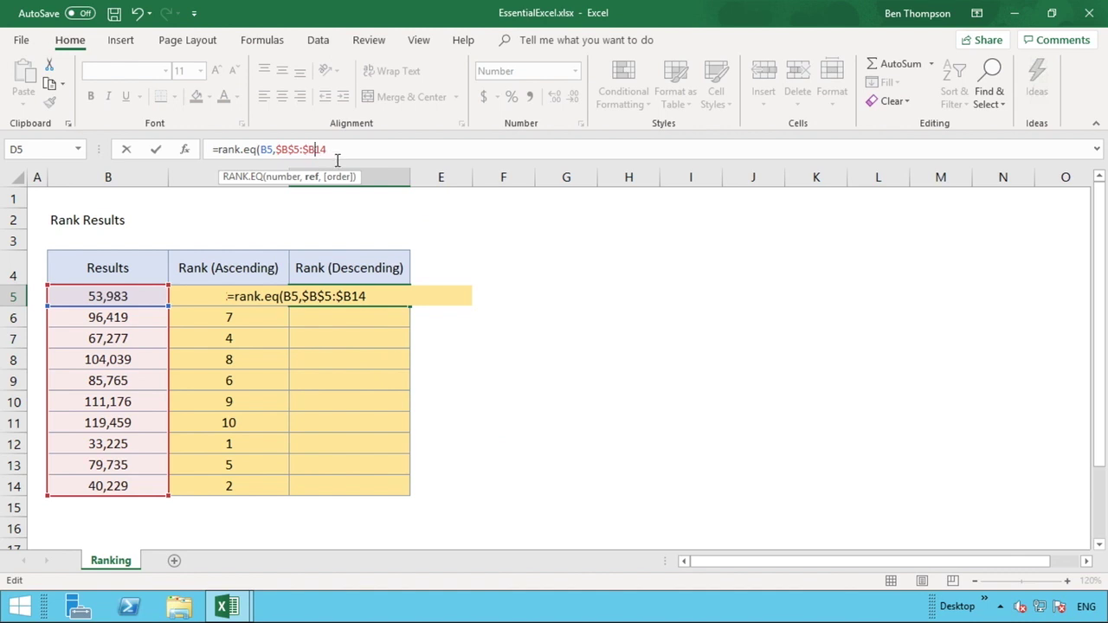
{"action": "type", "text": "$14"}
- Complete the D5 ranking formula with the order argument 0 (Descending) and enter it
{"action": "type", "text": ","}
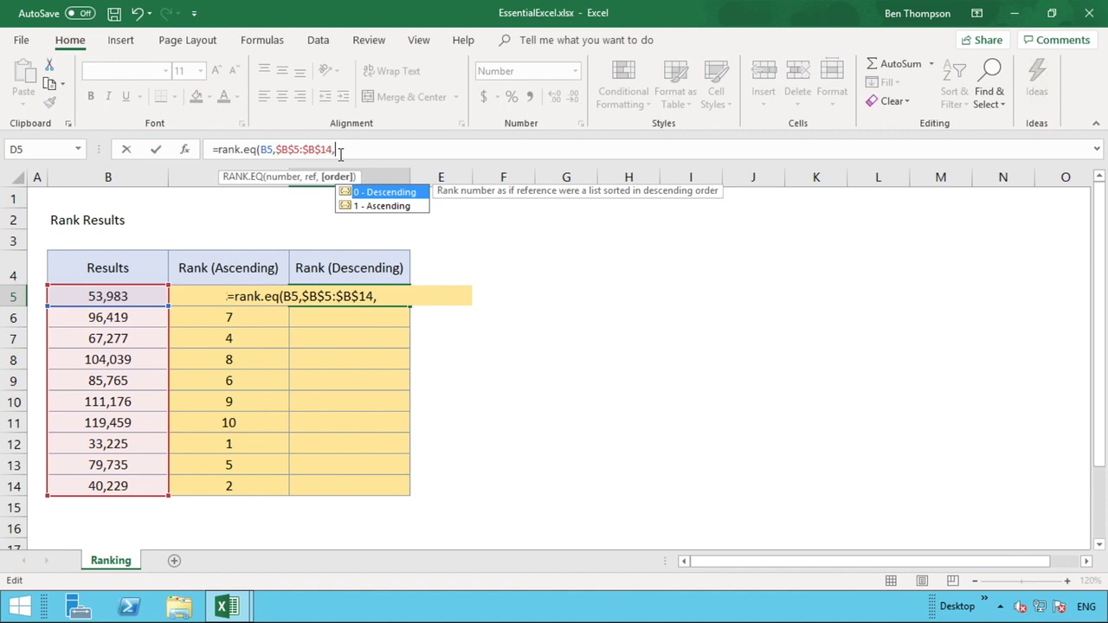
{"action": "type", "text": "0)"}
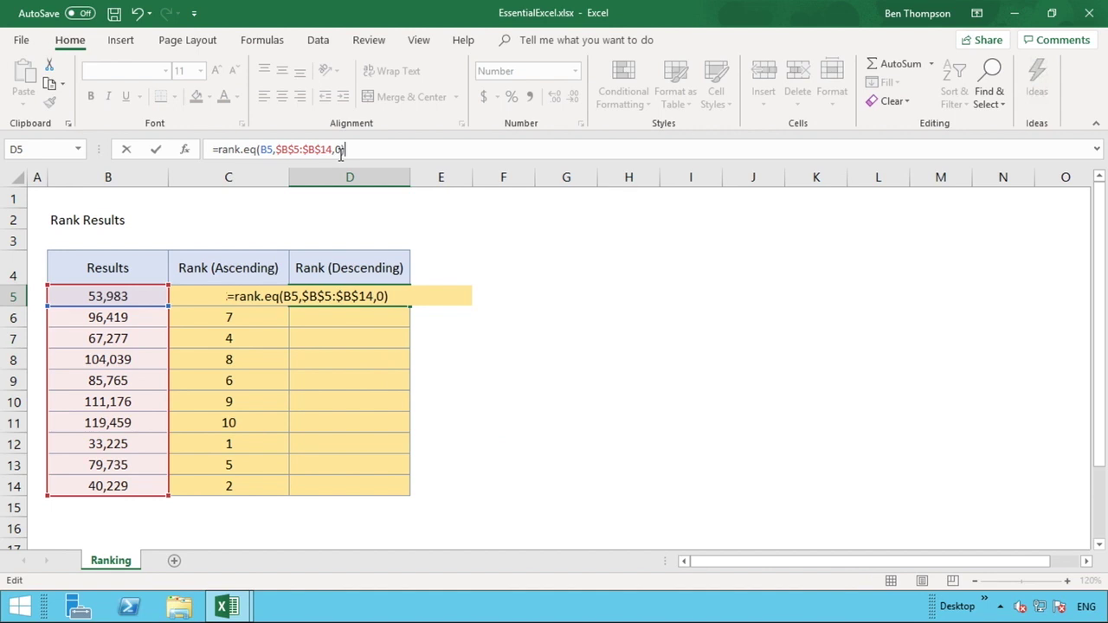
{"action": "left_click", "coordinate": [366, 316]}
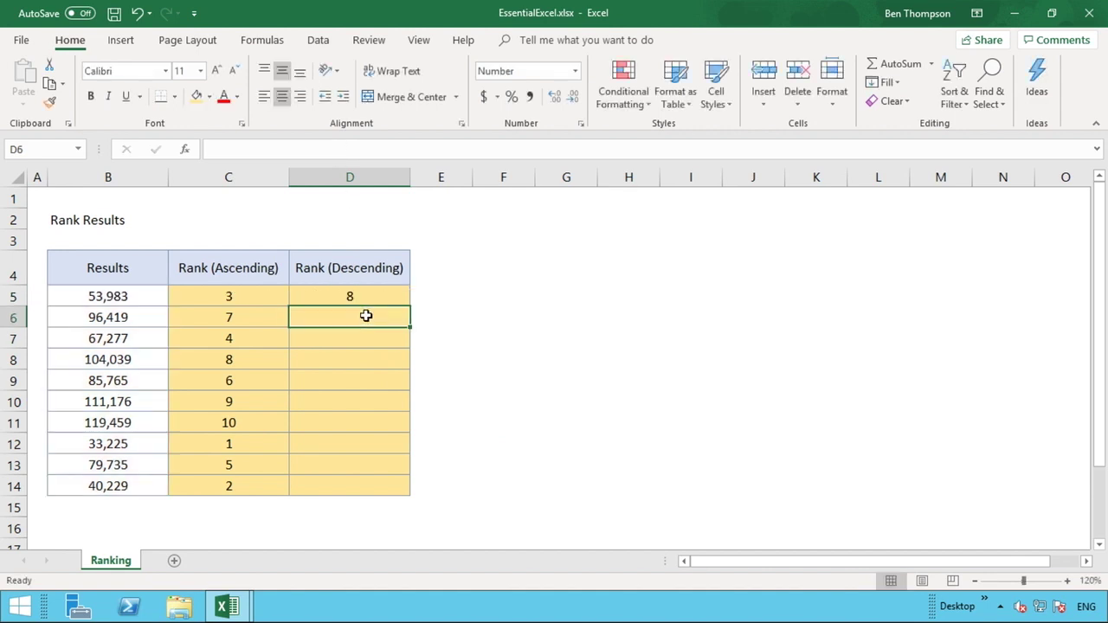
- Fill the descending rank formula from D5 down to D14
{"action": "left_click", "coordinate": [359, 296]}
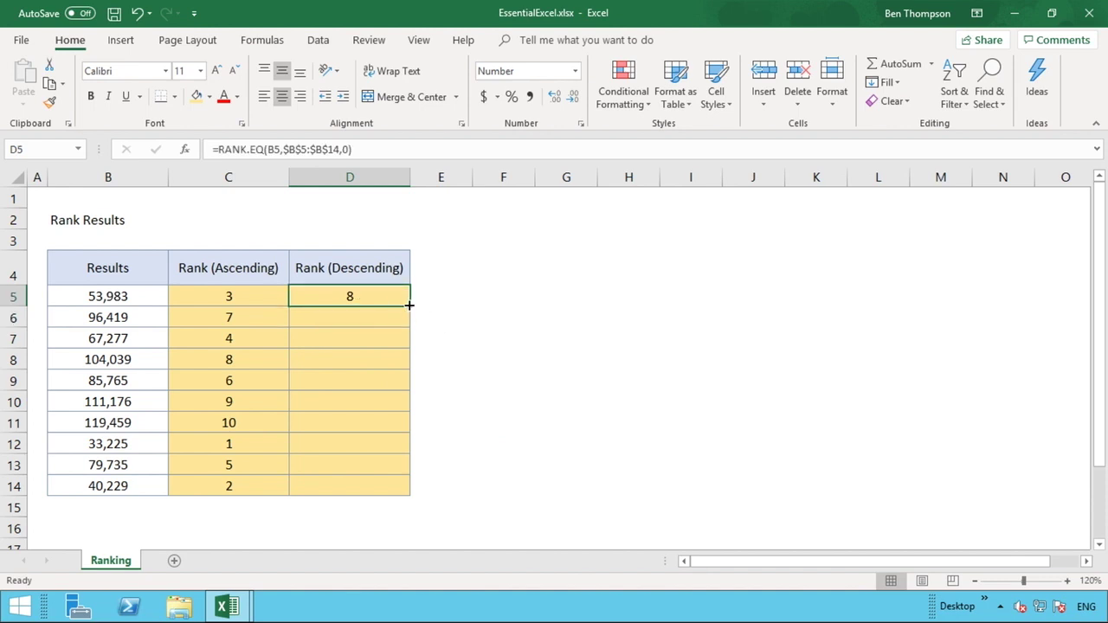
{"action": "left_click_drag", "start_coordinate": [412, 305], "coordinate": [391, 498]}
{"action": "left_click", "coordinate": [517, 489]}
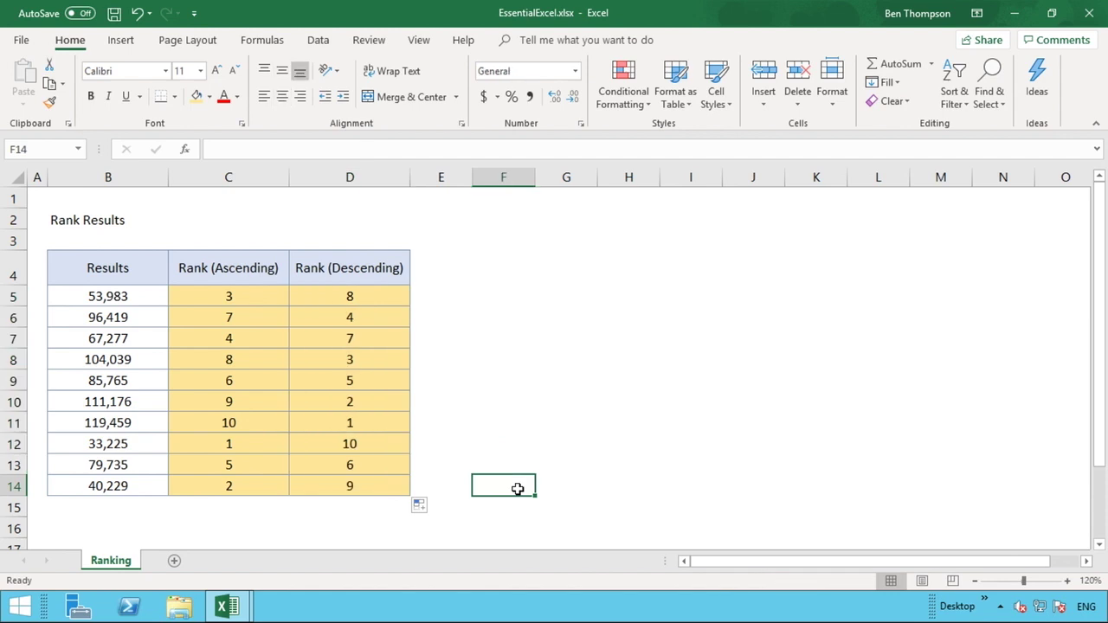
- Compare the ascending and descending ranks in rows 11 and 12, and check the formula in D5
{"action": "left_click", "coordinate": [13, 422]}
{"action": "left_click_drag", "start_coordinate": [13, 422], "coordinate": [12, 443]}
{"action": "mouse_move", "coordinate": [154, 616]}
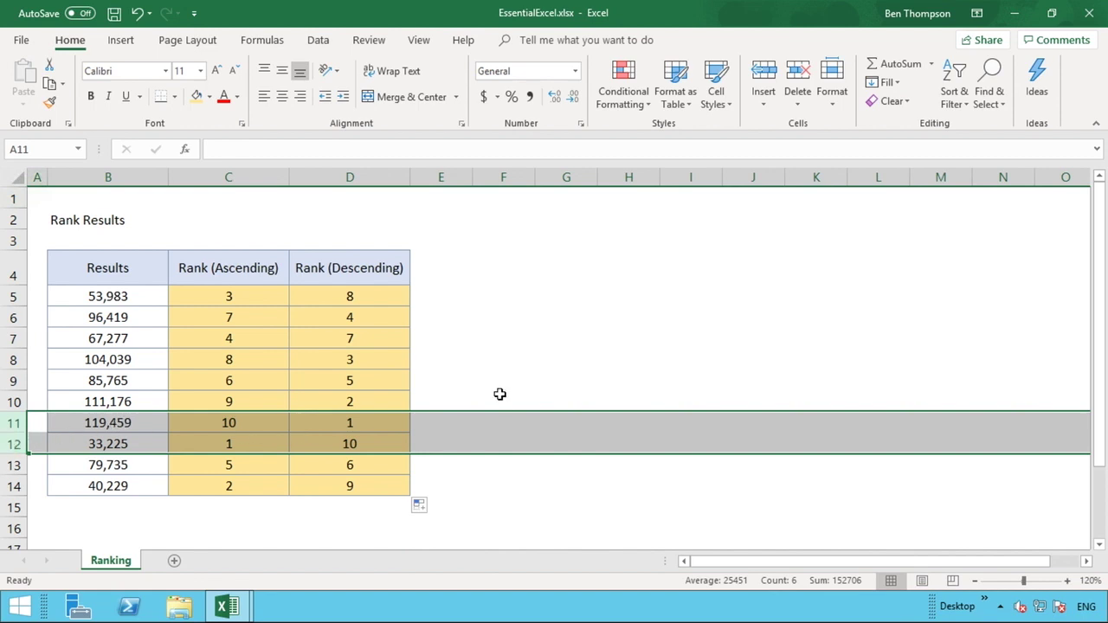
{"action": "left_click", "coordinate": [391, 294]}
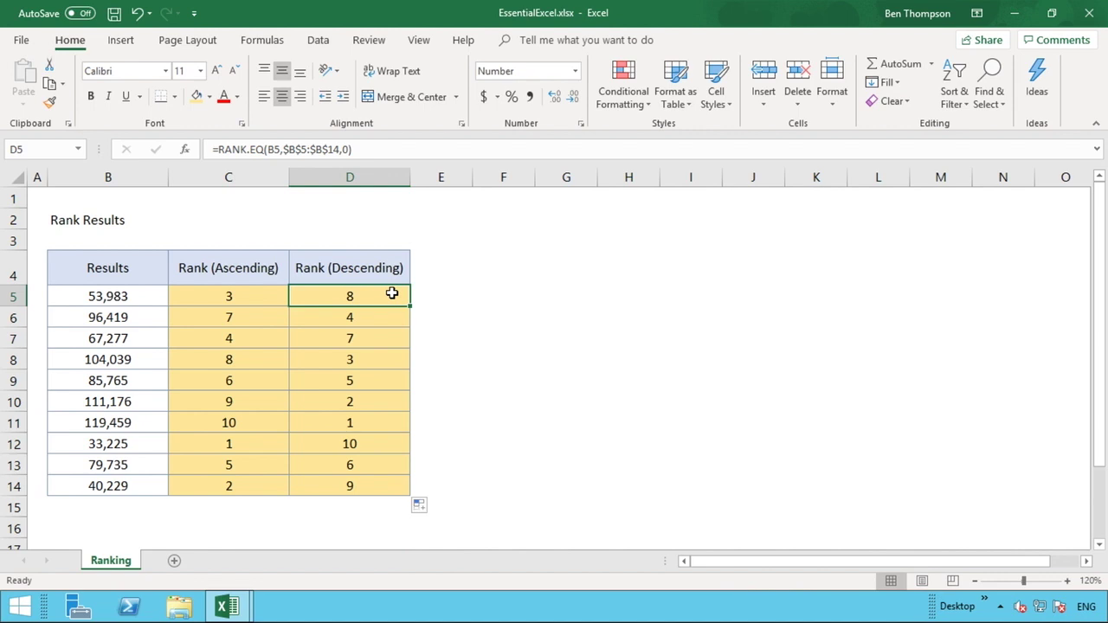